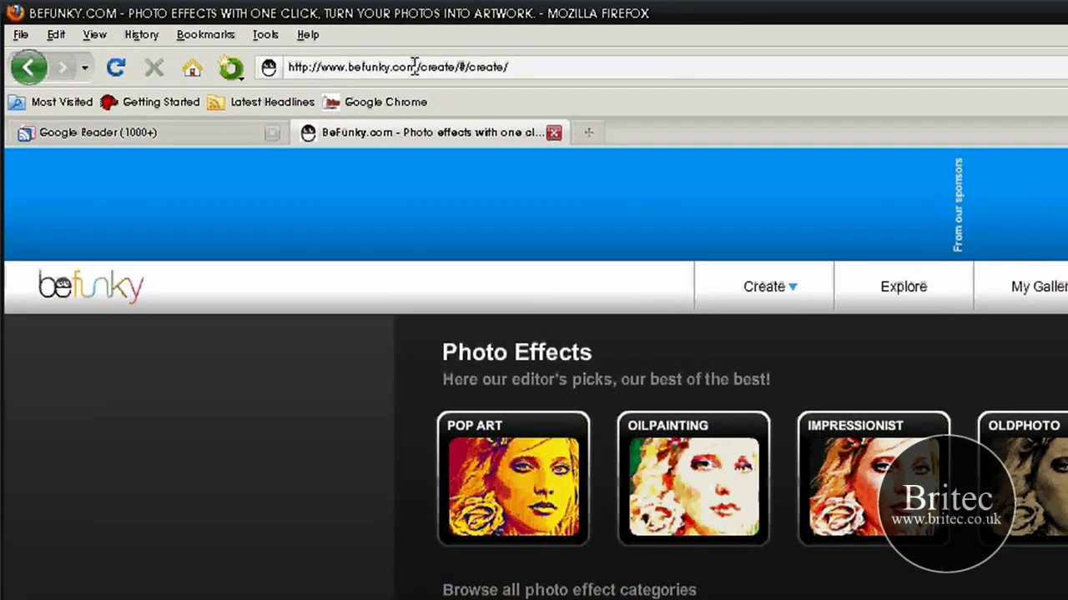
Point out the BeFunky web address and scroll through the landing page.
left_click_drag(414, 67, 287, 67)
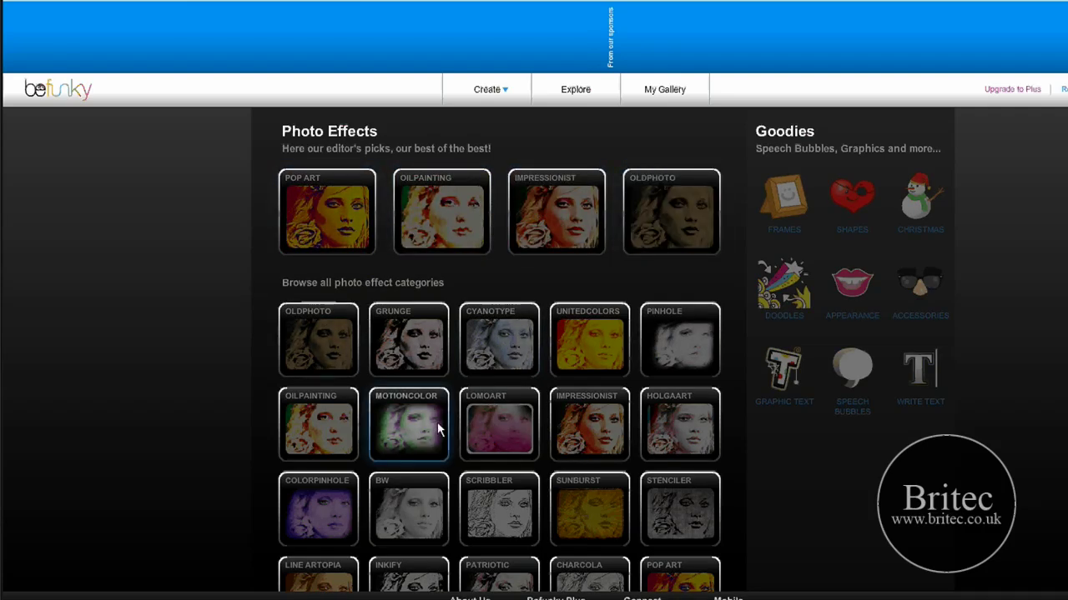
scroll(457, 378, "down", 1)
scroll(501, 400, "down", 1)
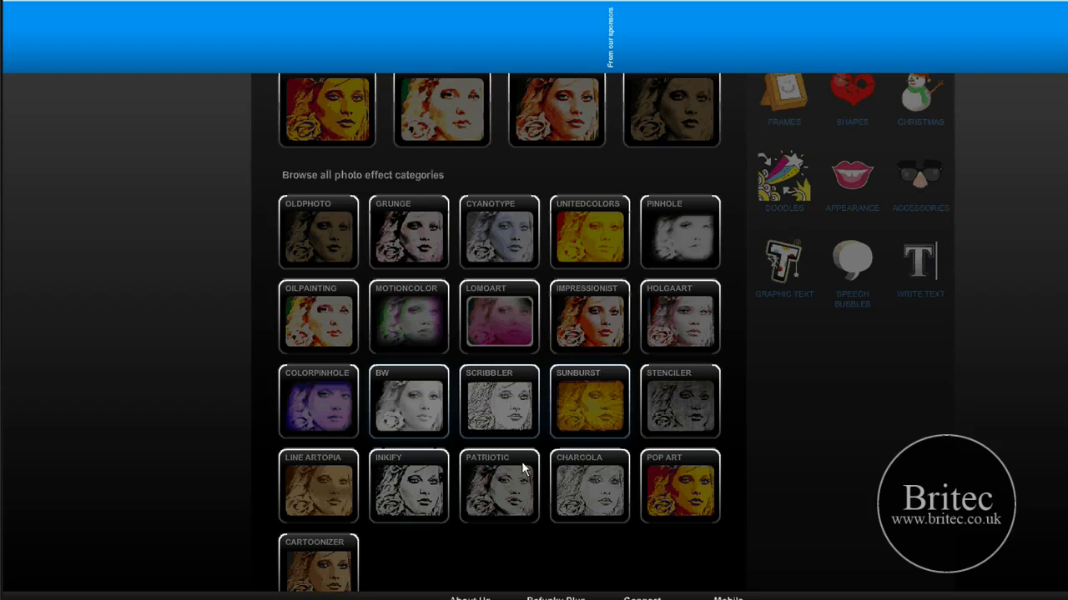
scroll(597, 453, "up", 1)
scroll(597, 450, "up", 1)
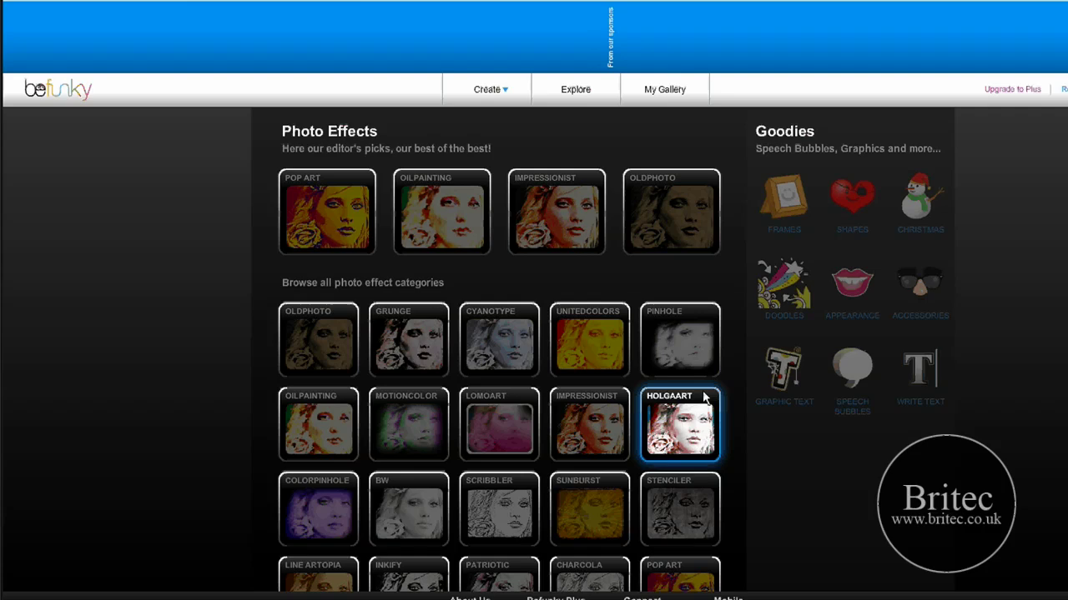
Open the portrait with the Oldphoto effects and view the BeFunky Plus subscription plans.
left_click(680, 216)
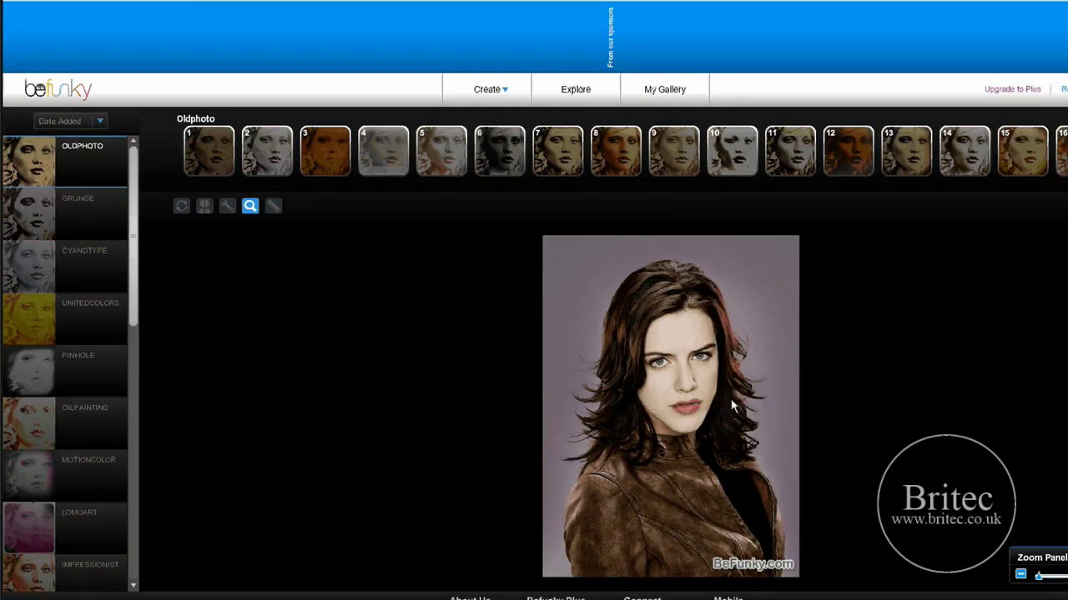
scroll(665, 373, "down", 1)
scroll(665, 373, "up", 1)
left_click(1021, 97)
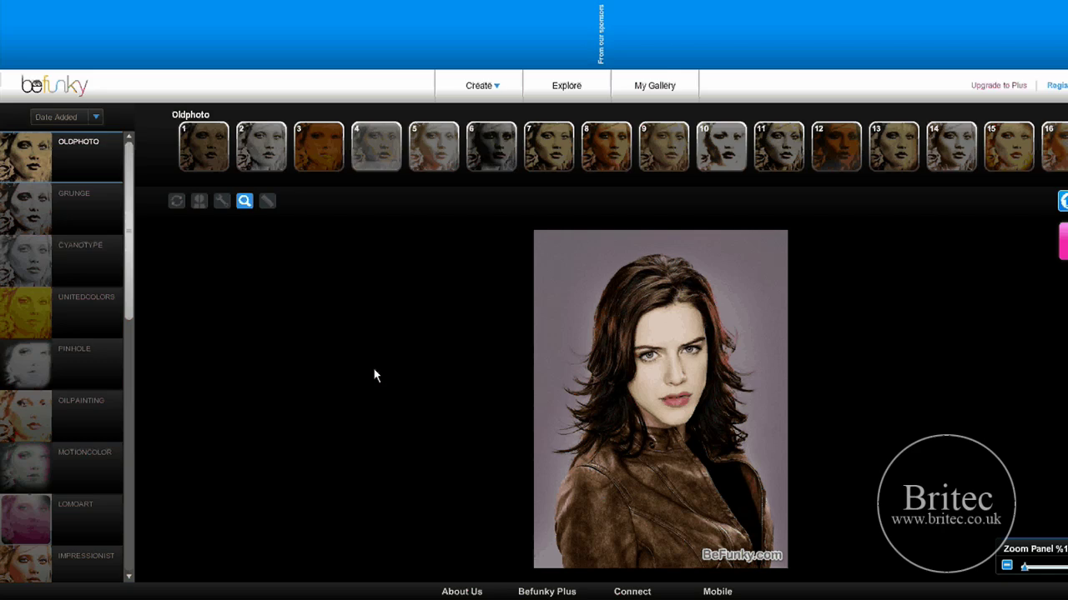
Try Oldphoto variants 1, 9 and 16, ending on variant 11's black-and-white figure on gold texture.
mouse_move(206, 127)
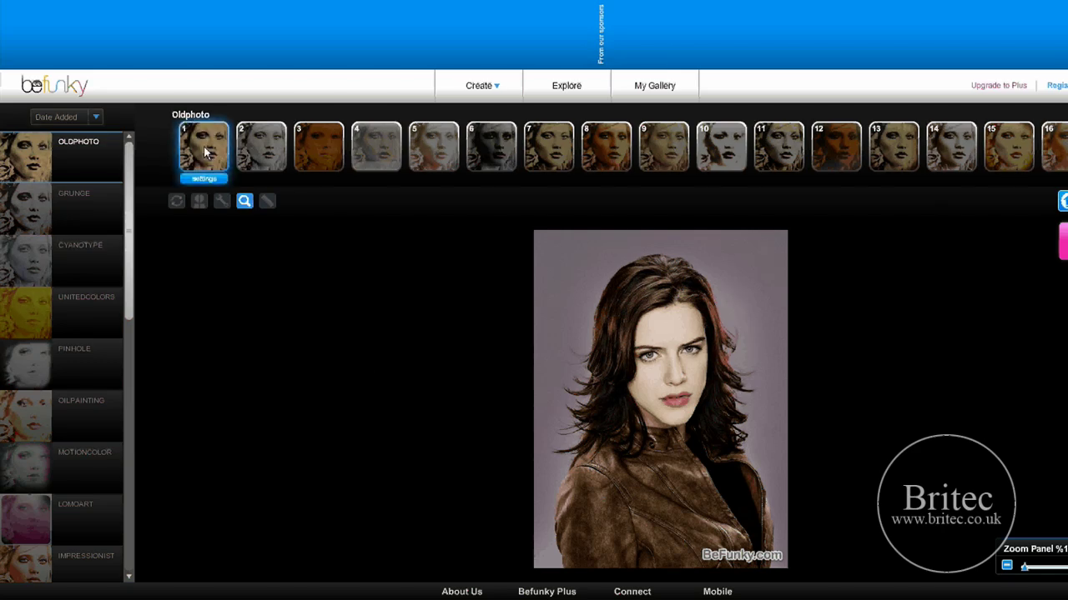
left_click(204, 152)
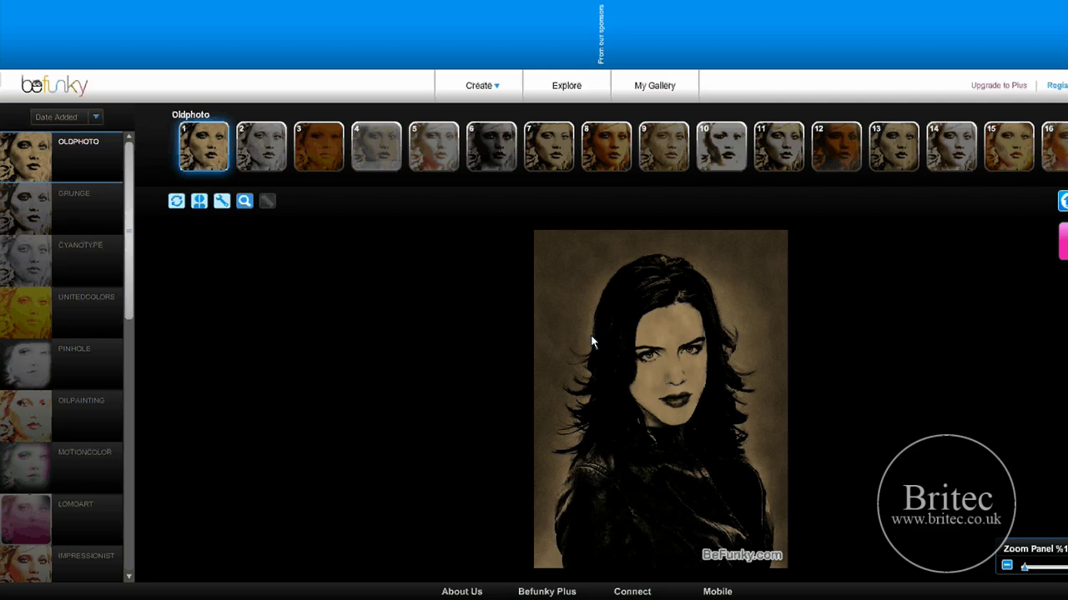
left_click(611, 155)
left_click(663, 154)
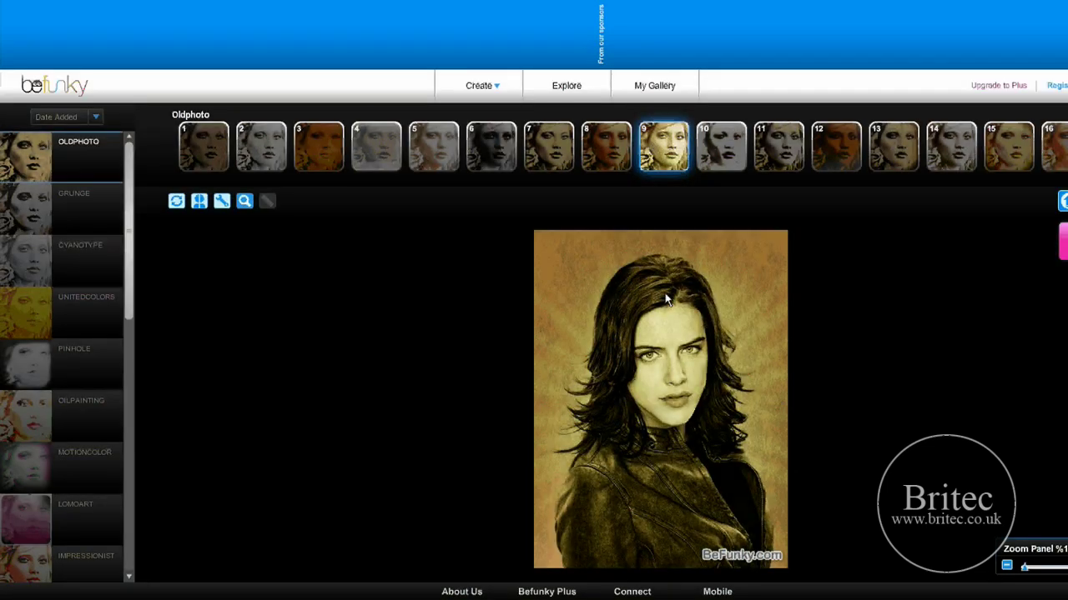
left_click(1058, 148)
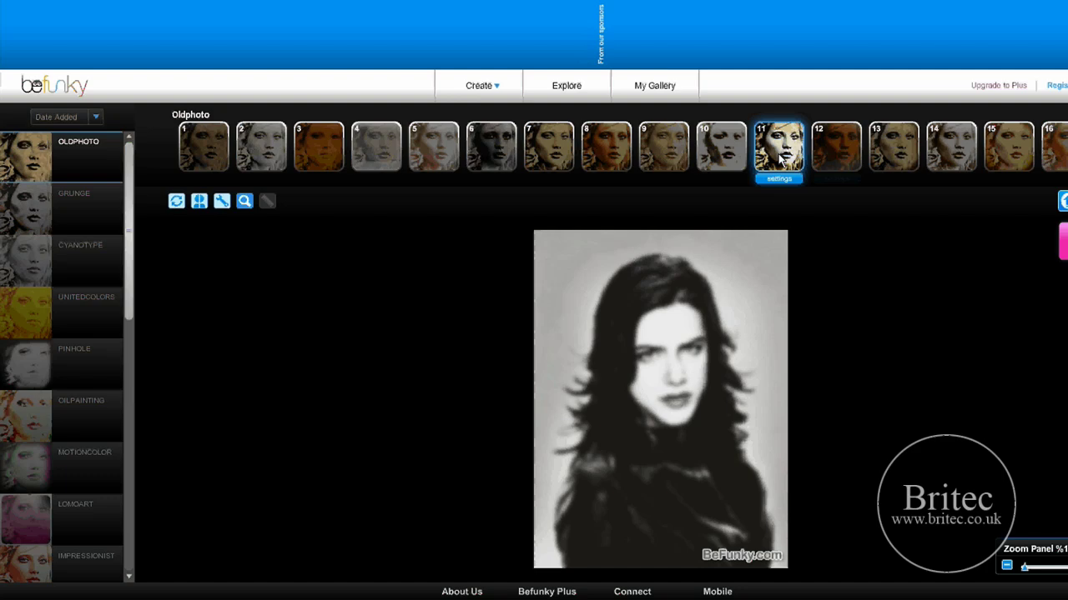
left_click(777, 153)
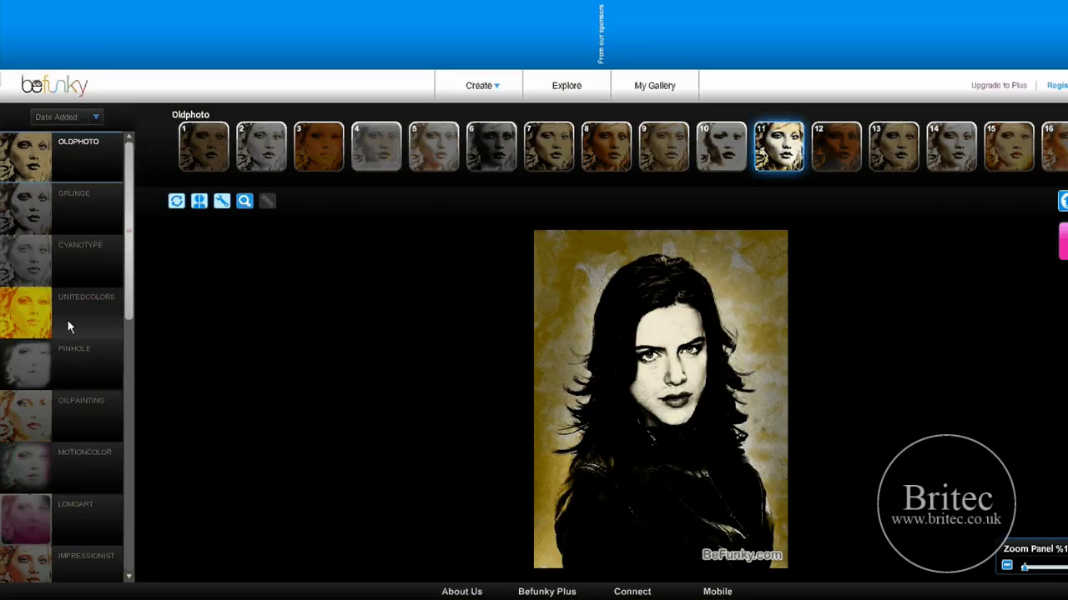
Switch to Grunge and try variants 1 and 8 before applying variant 11.
left_click(46, 214)
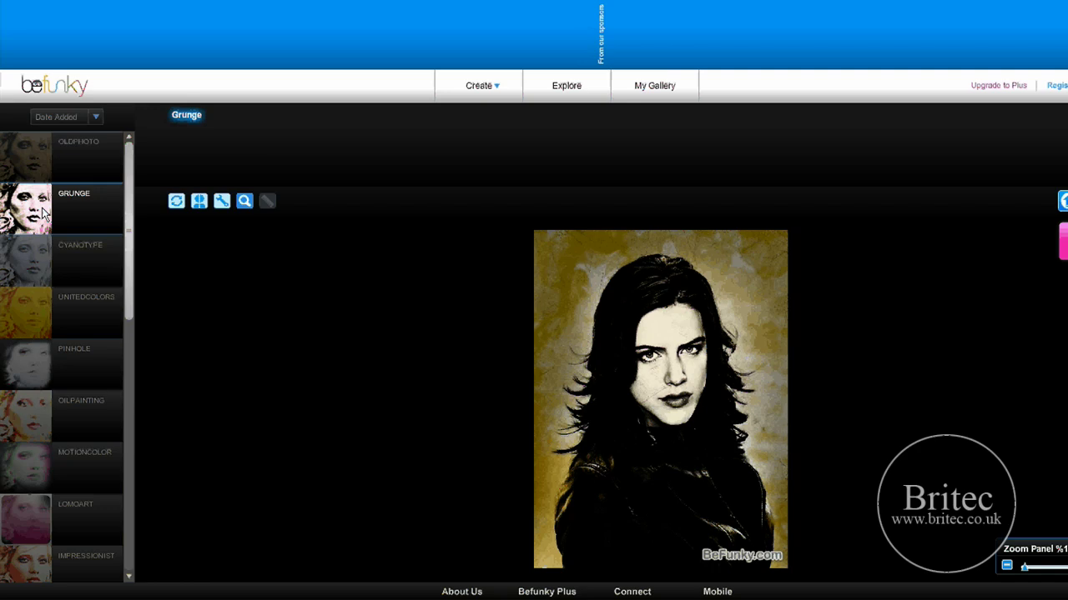
left_click(207, 148)
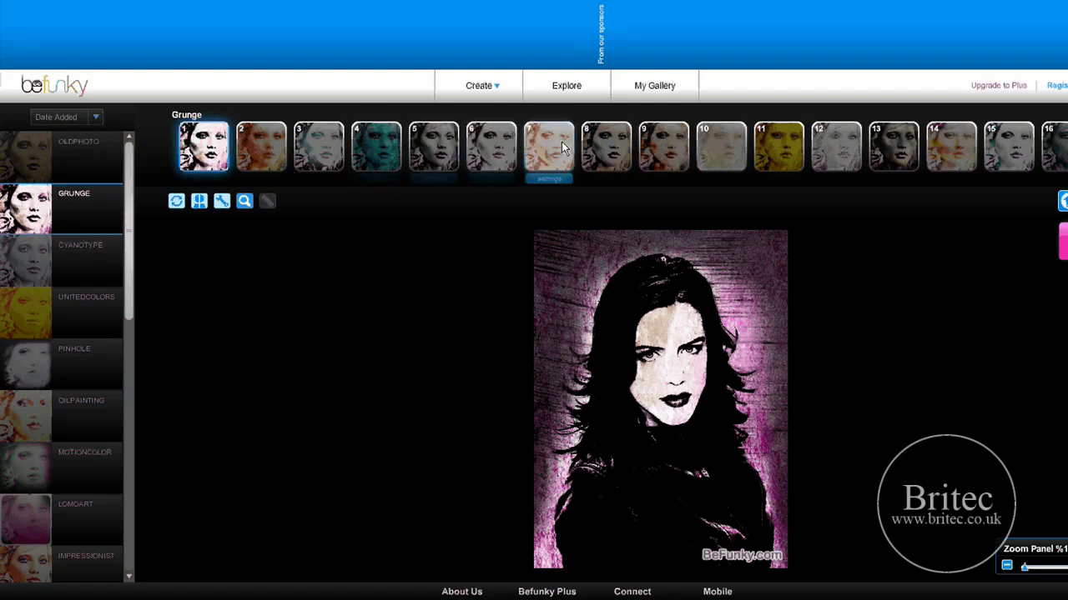
left_click(614, 157)
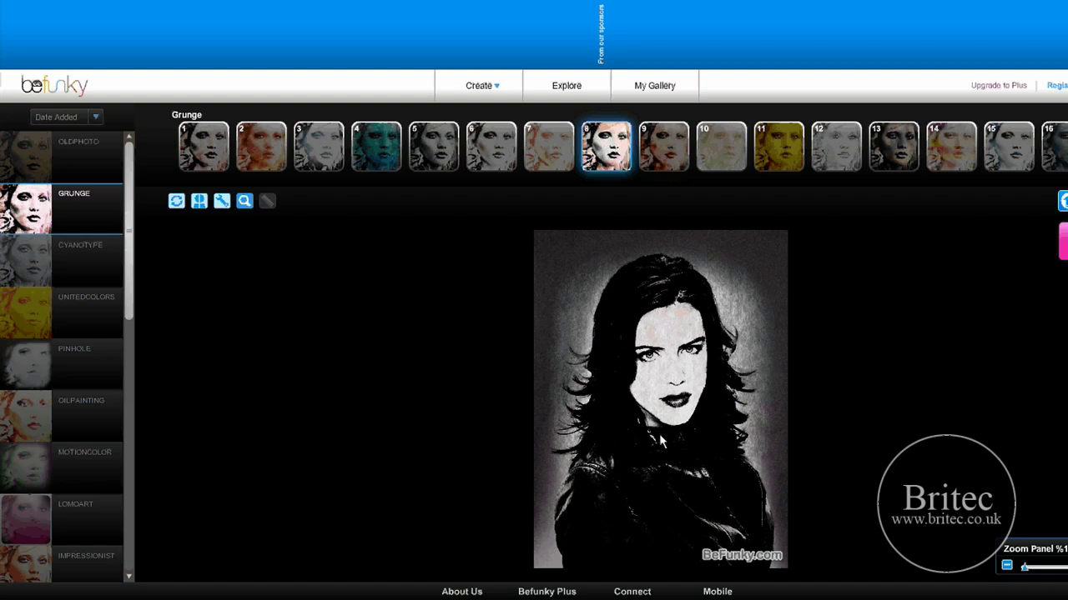
left_click(787, 157)
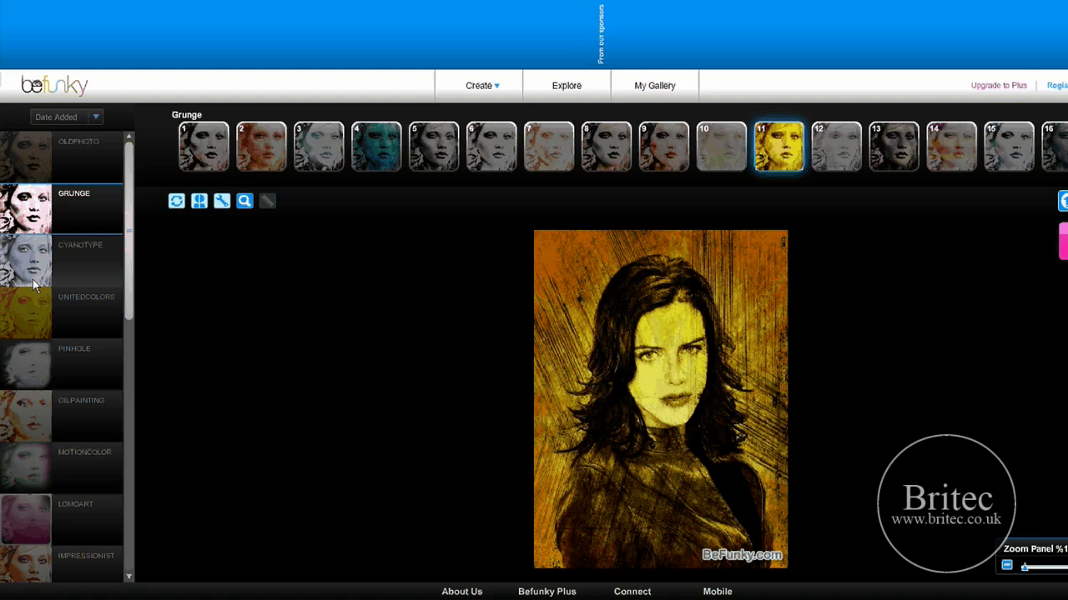
Apply BW preset 1 for a crisp black-and-white portrait on grey.
scroll(184, 469, "down", 5)
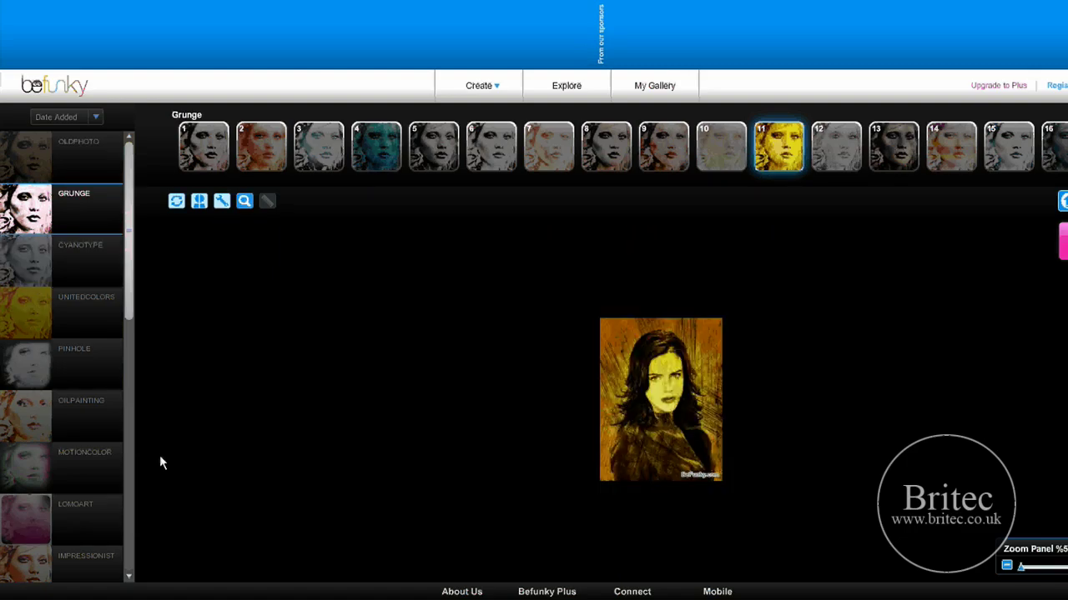
scroll(160, 457, "up", 5)
scroll(118, 349, "down", 1)
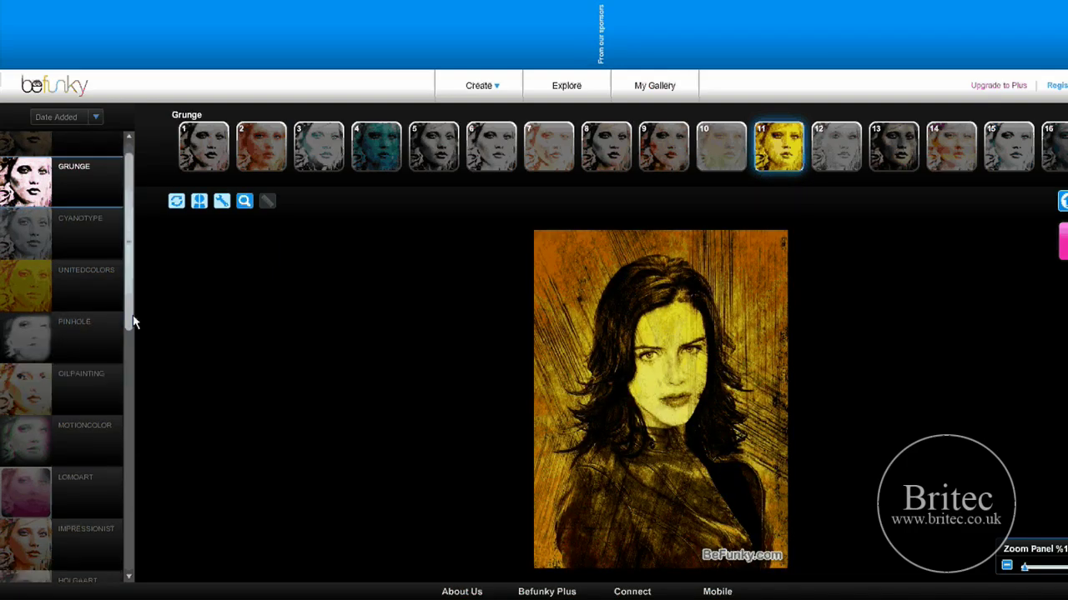
scroll(83, 347, "down", 5)
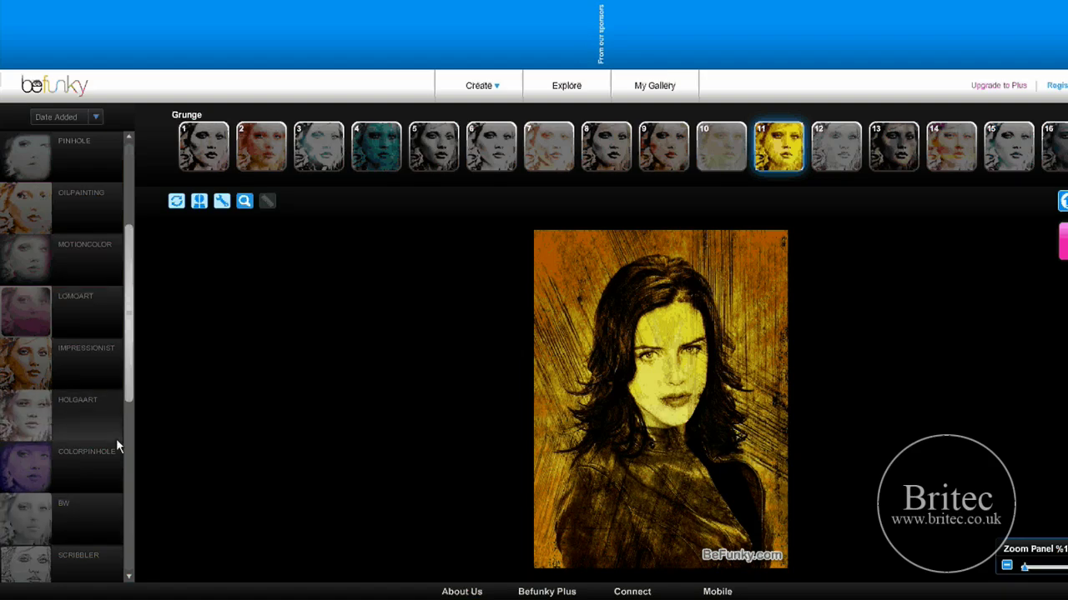
scroll(116, 442, "down", 3)
left_click(24, 419)
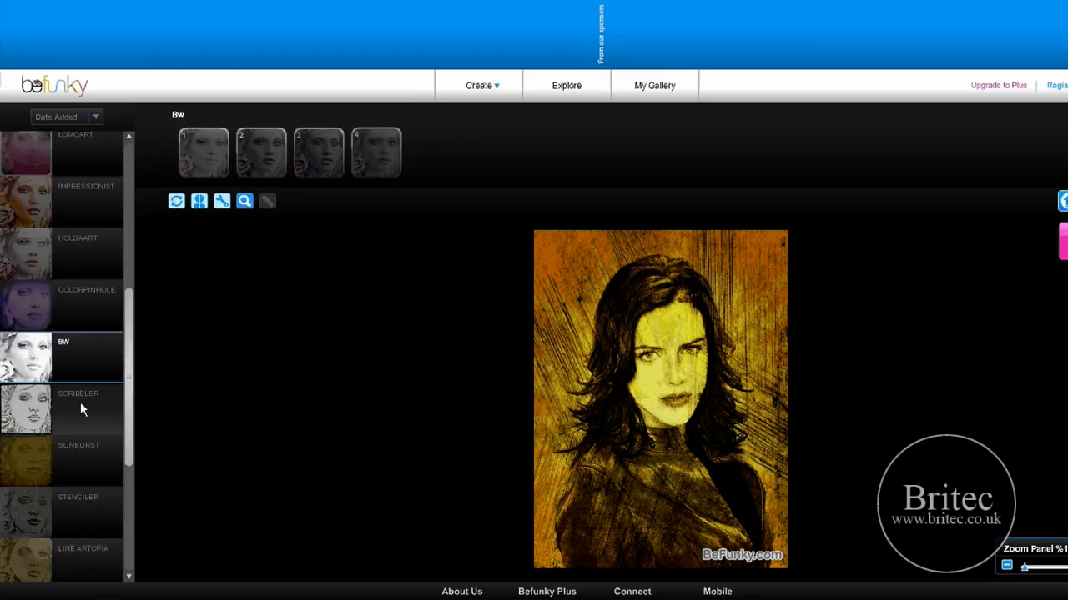
left_click(210, 150)
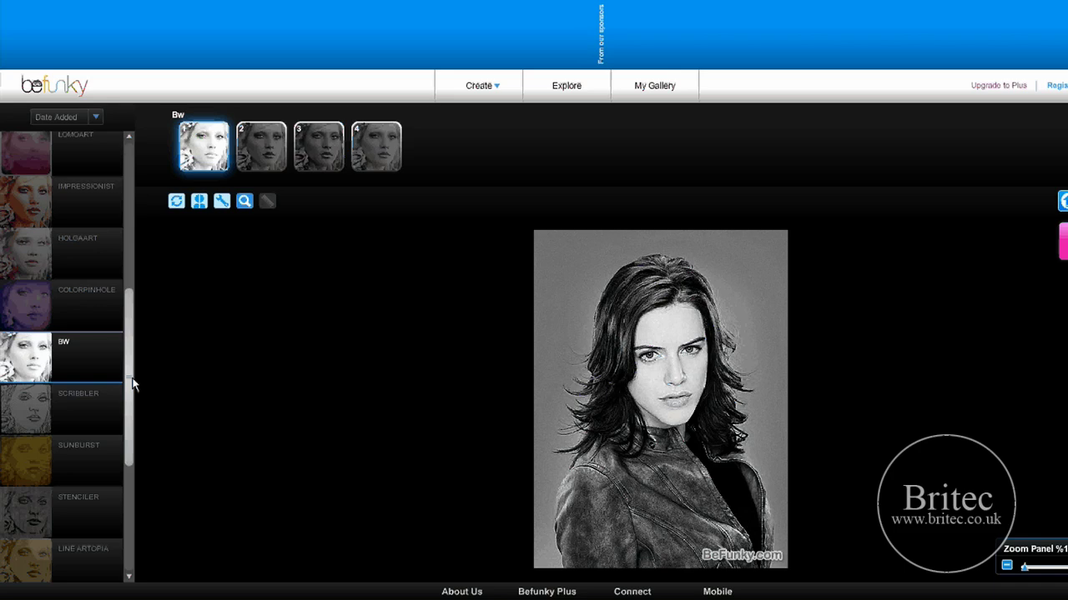
Try Sunburst preset 1, then apply preset 5's red-orange and yellow rays.
left_click(43, 471)
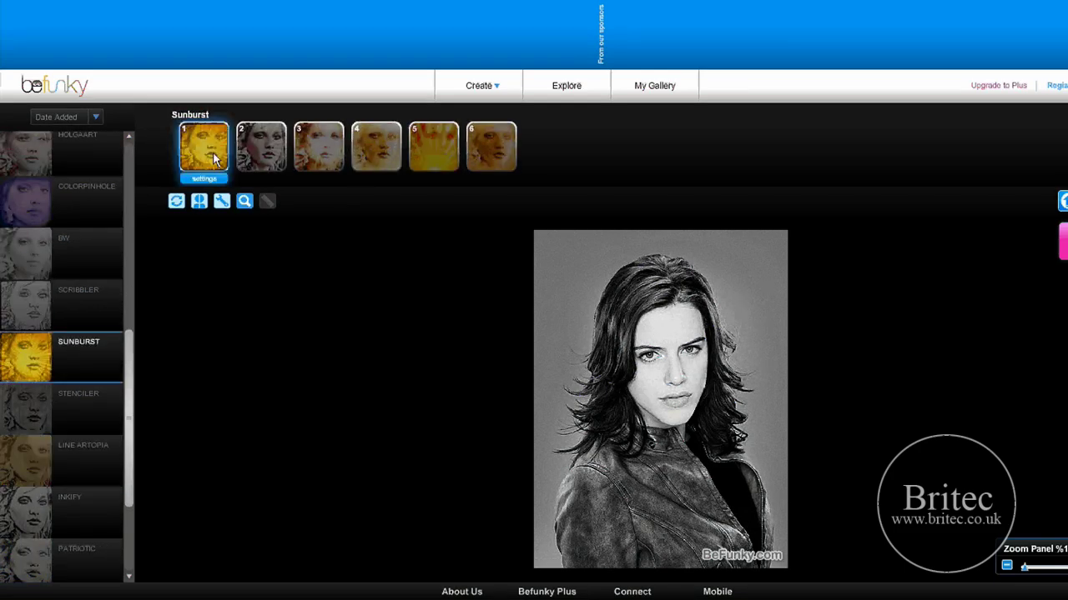
left_click(213, 152)
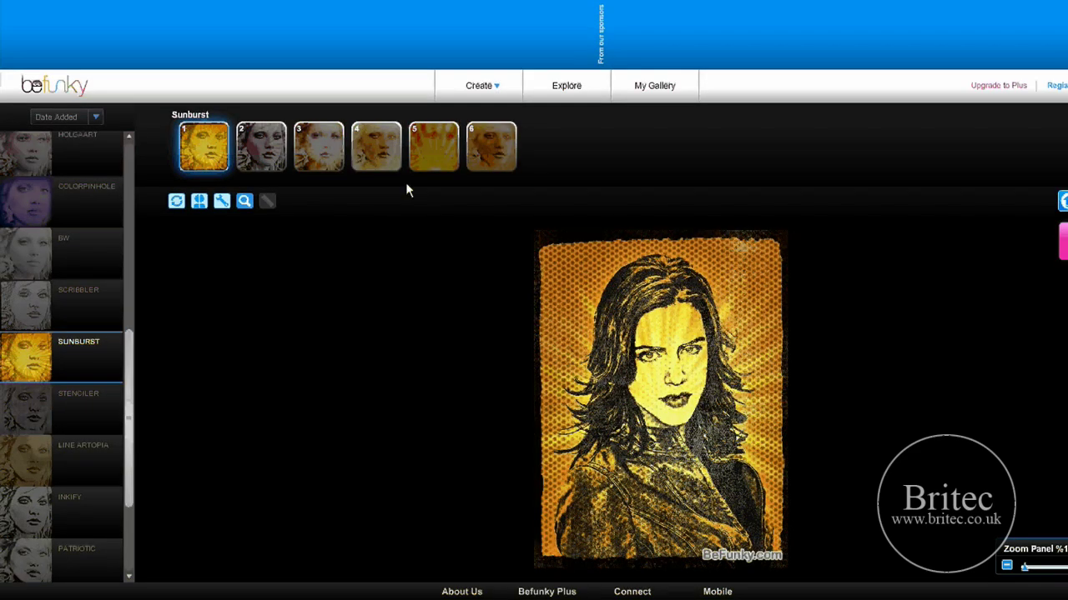
left_click(442, 152)
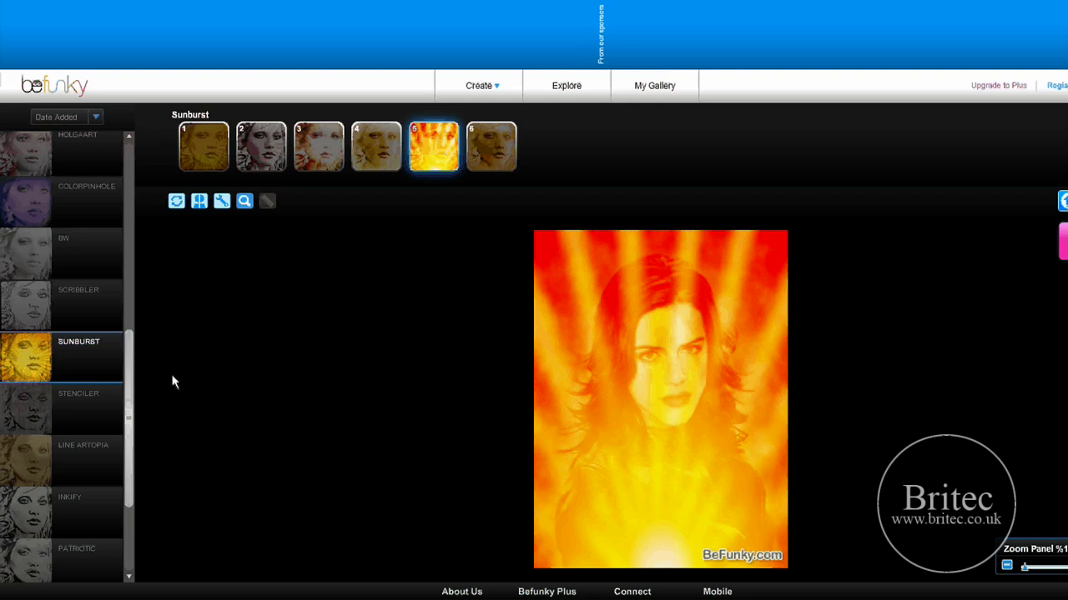
scroll(92, 386, "down", 1)
scroll(101, 380, "down", 3)
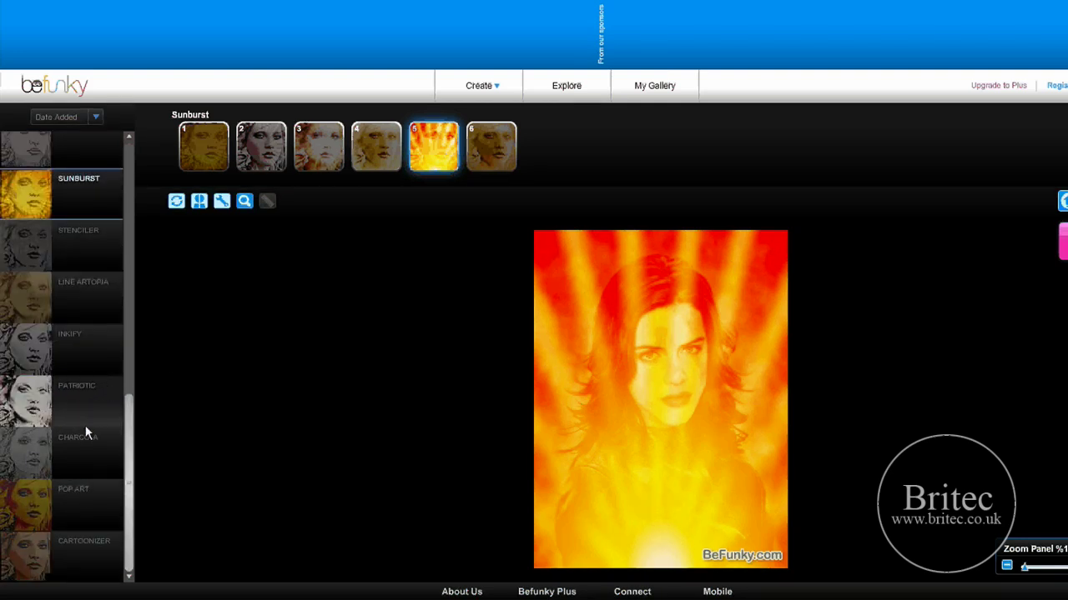
Try Cartoonizer preset 1, then apply preset 3 with bold outlines on mauve.
left_click(29, 561)
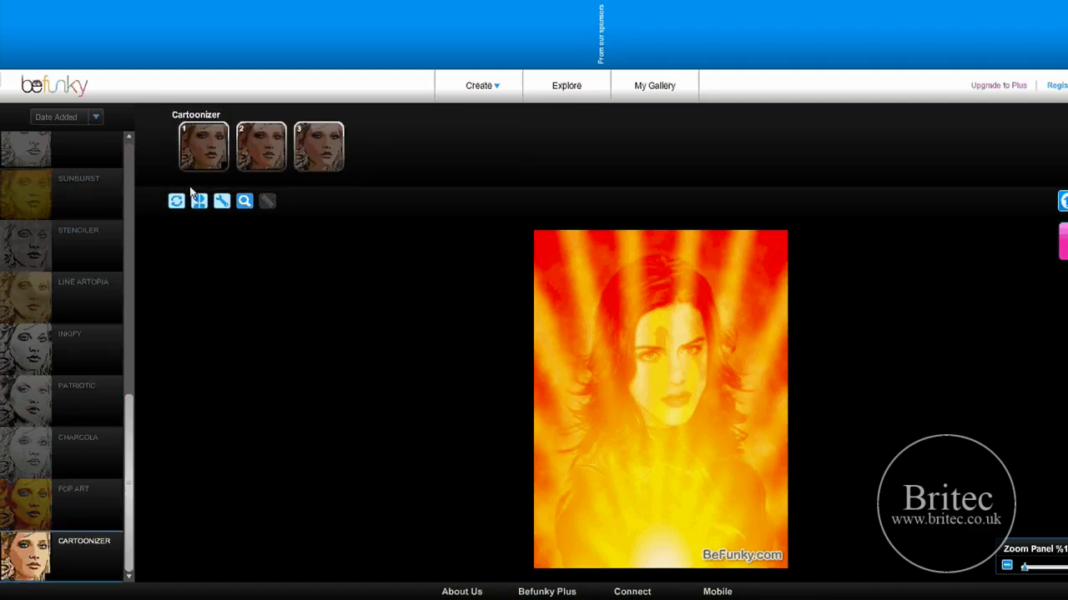
left_click(205, 152)
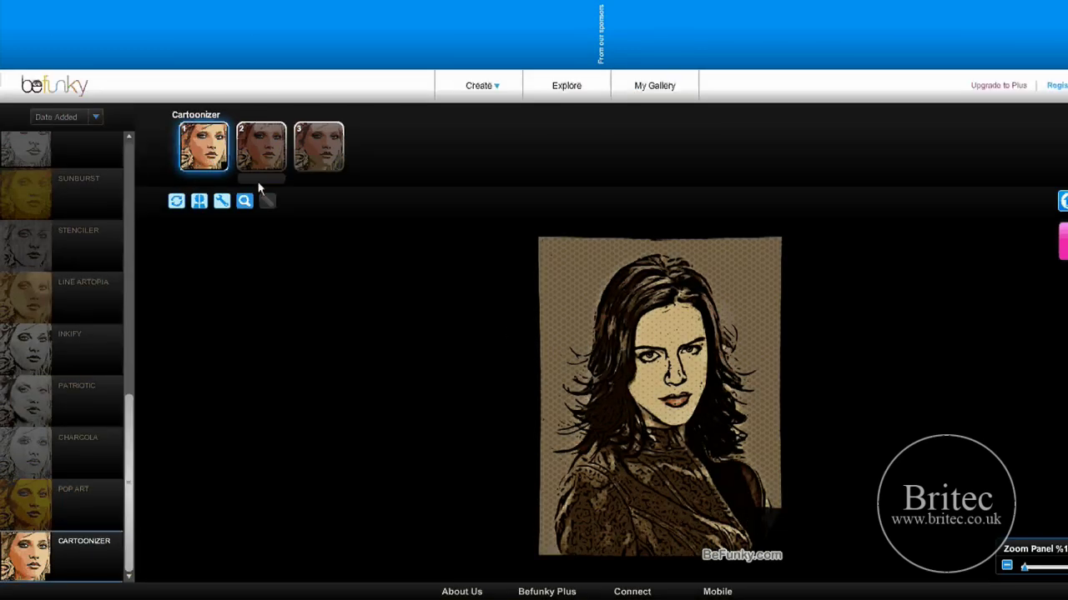
left_click(325, 146)
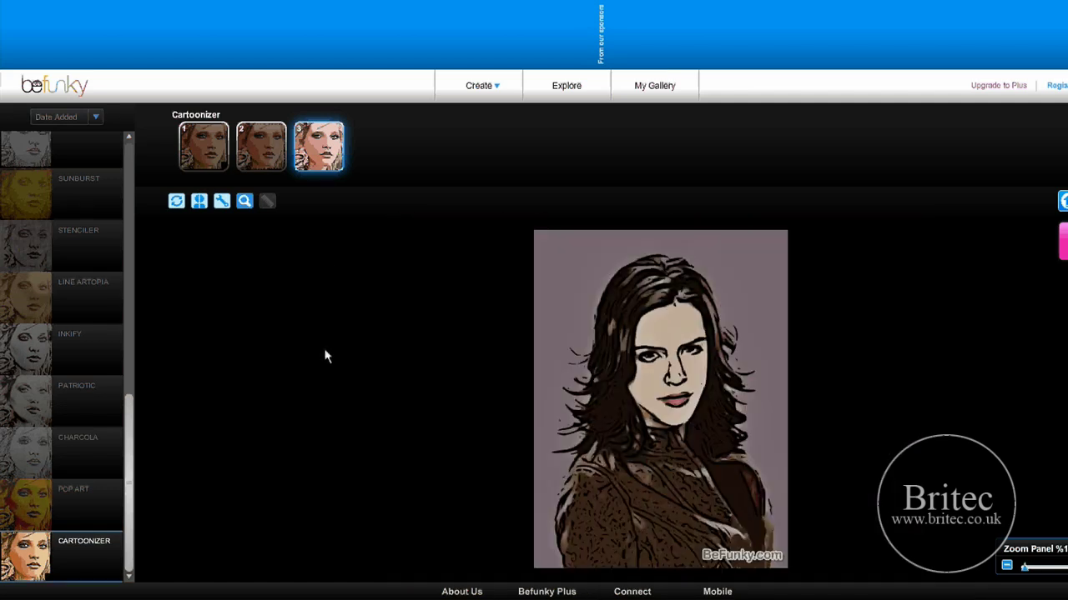
Bring up the BeFunky Plus subscription plans and close the dialog again.
left_click(1026, 83)
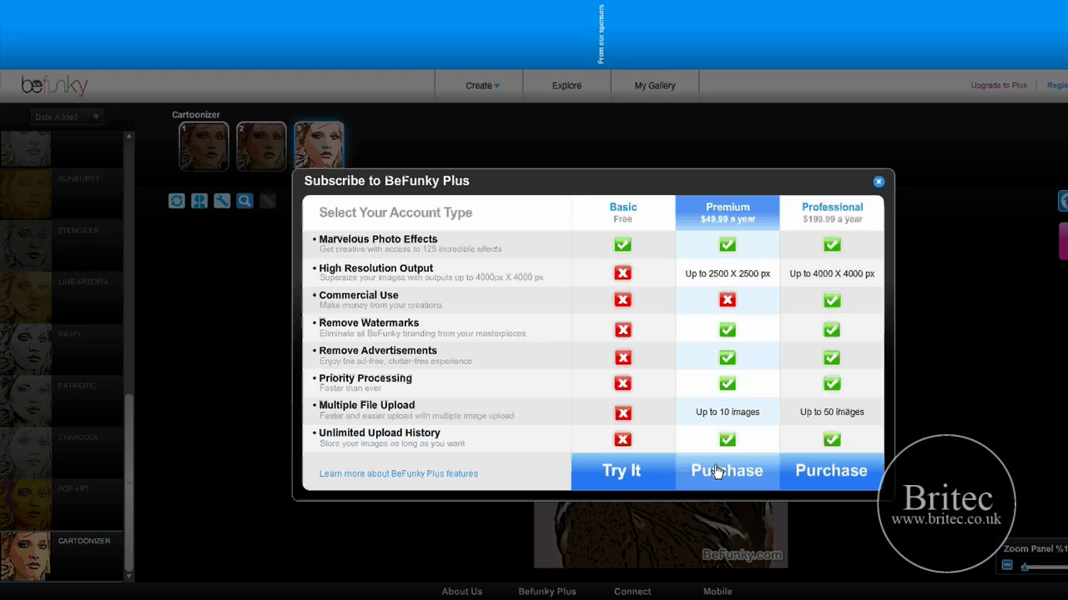
left_click(878, 182)
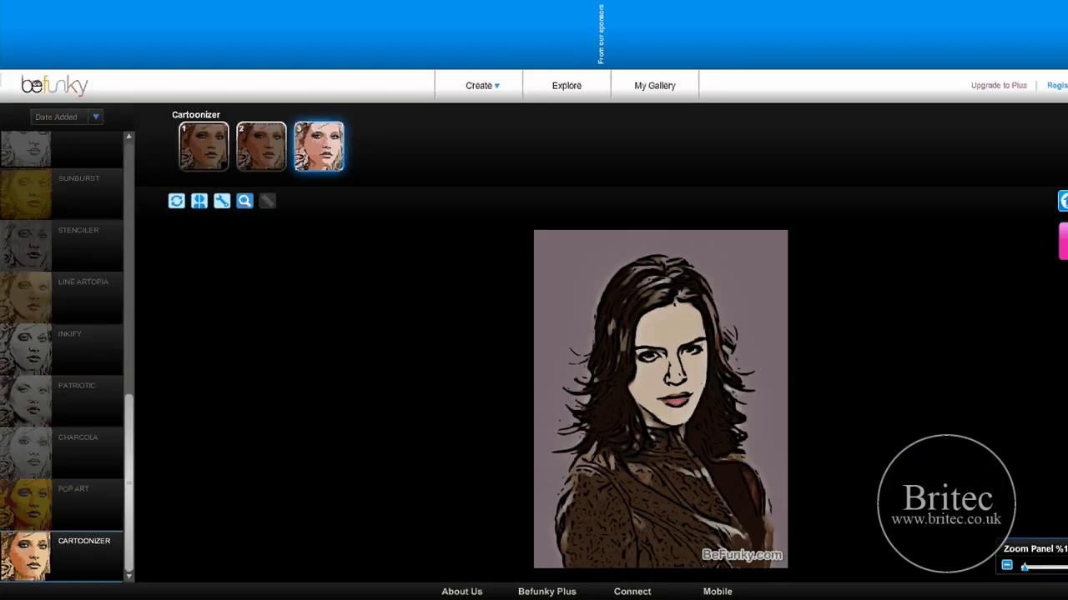